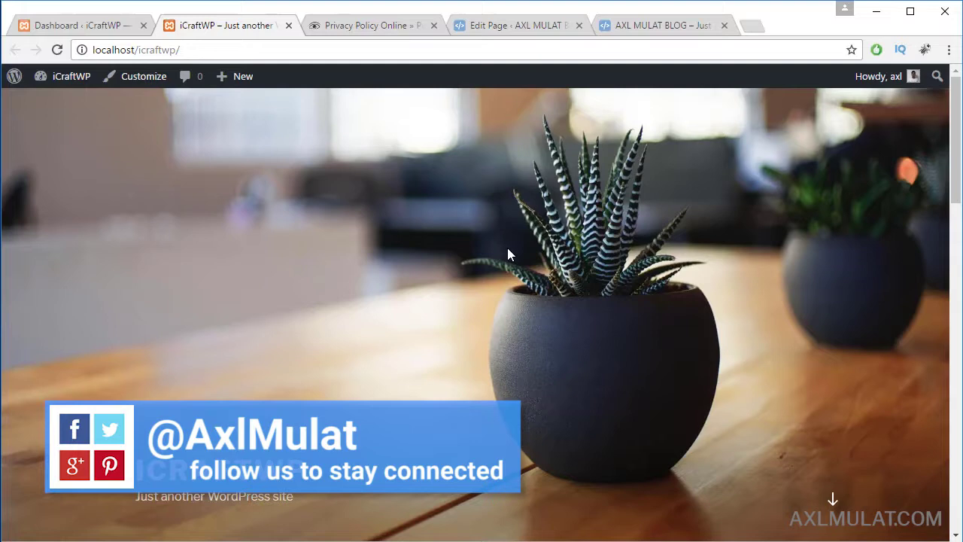
Step: From the Dashboard's All Pages list, move the default Sample Page to the trash
{"action": "left_click", "coordinate": [87, 31]}
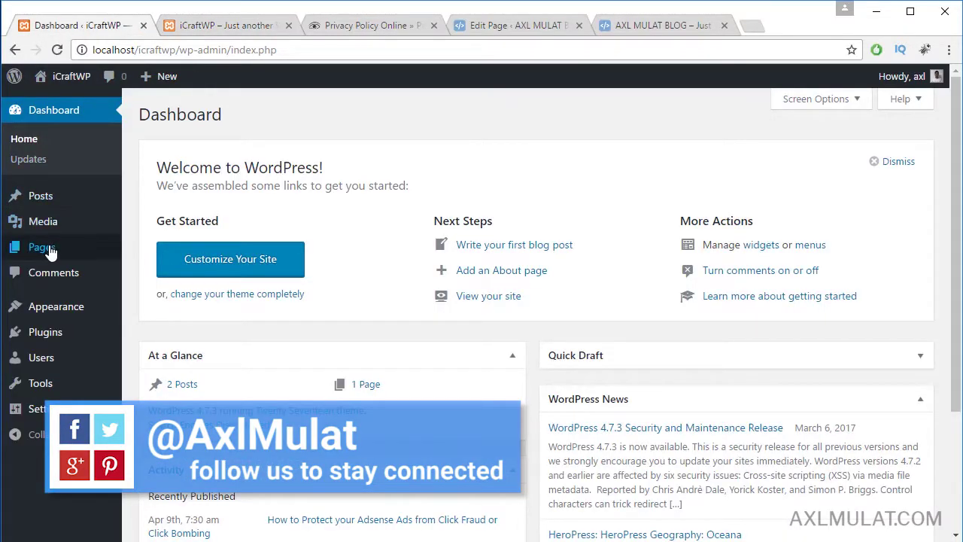
{"action": "mouse_move", "coordinate": [60, 252]}
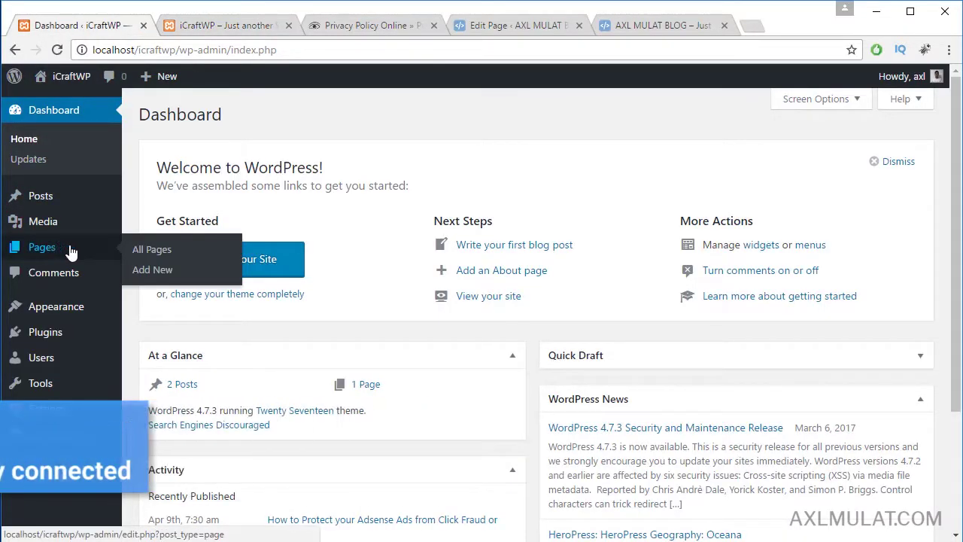
{"action": "left_click", "coordinate": [149, 250]}
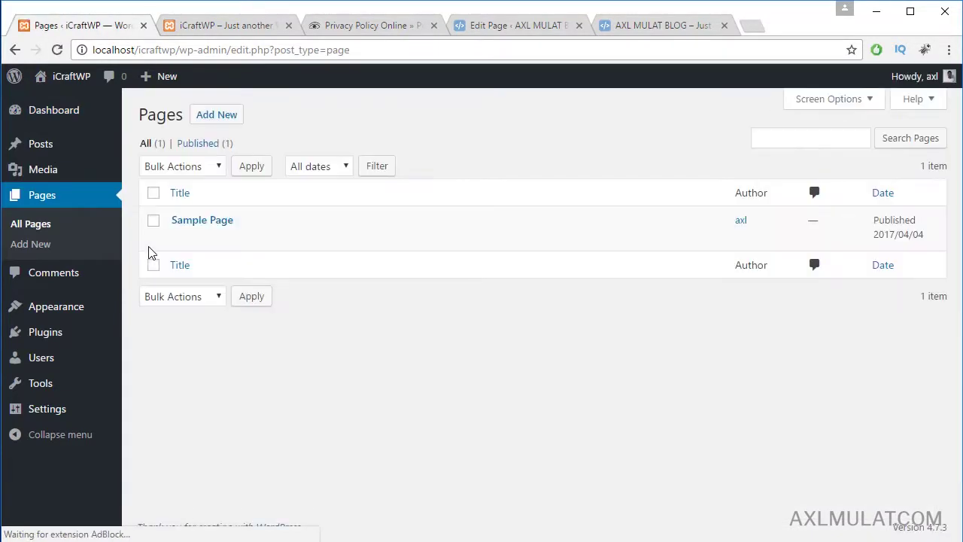
{"action": "mouse_move", "coordinate": [176, 251]}
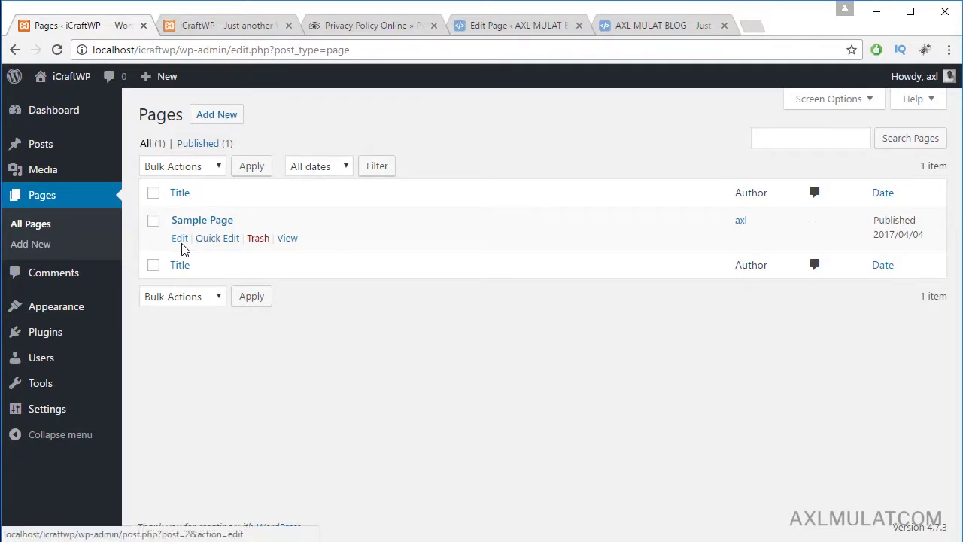
{"action": "left_click", "coordinate": [258, 239]}
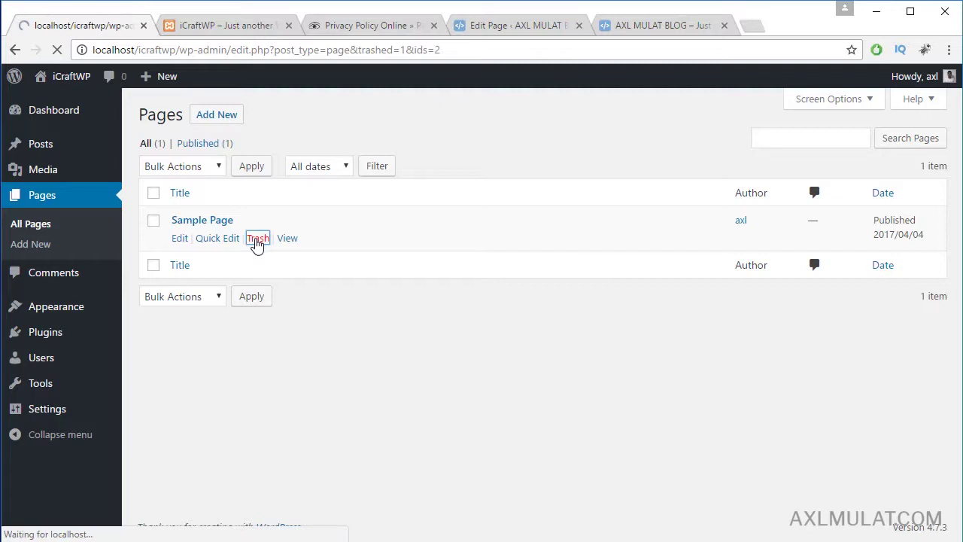
Step: Create a page titled 'About' with the pasted HTML intro and expertise list, and publish it
{"action": "left_click", "coordinate": [220, 125]}
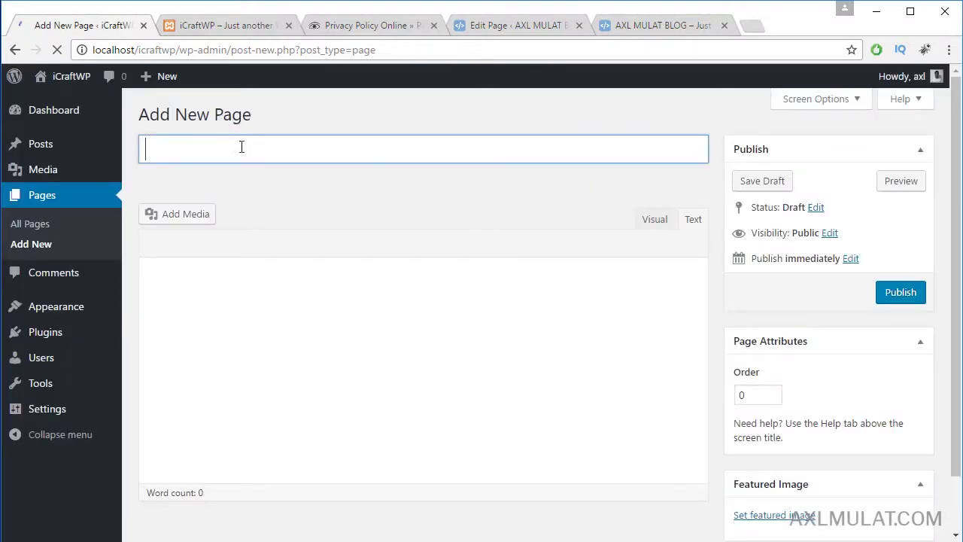
{"action": "type", "text": "About"}
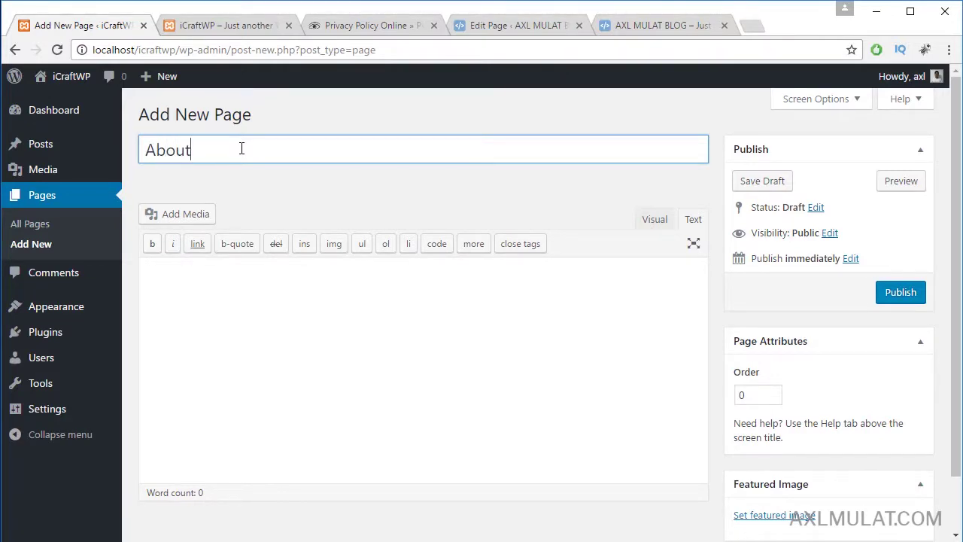
{"action": "left_click", "coordinate": [225, 301]}
{"action": "type", "text": "<h3>Our expertise:</h3> <ul> \t<li>PHP</li> \t<li>Javascript</li> \t<li>jQuery</li> \t<li>Ajax</li> \t<li>CSS3</li> \t<li>HTML5</li> \t<li>SEO (Search Engine Optimization)</li> \t<li>Social media marketing</li> \t<li>WordPress.com</li> \t<li>WordPress Self Hosted</li> \t<li>Bootstrap</li> \t<li>Android Developent</li> \t<li>iOS Developent</li> \t<li>Blogger.com</li> </ul> This website, operates by AxlMulat"}
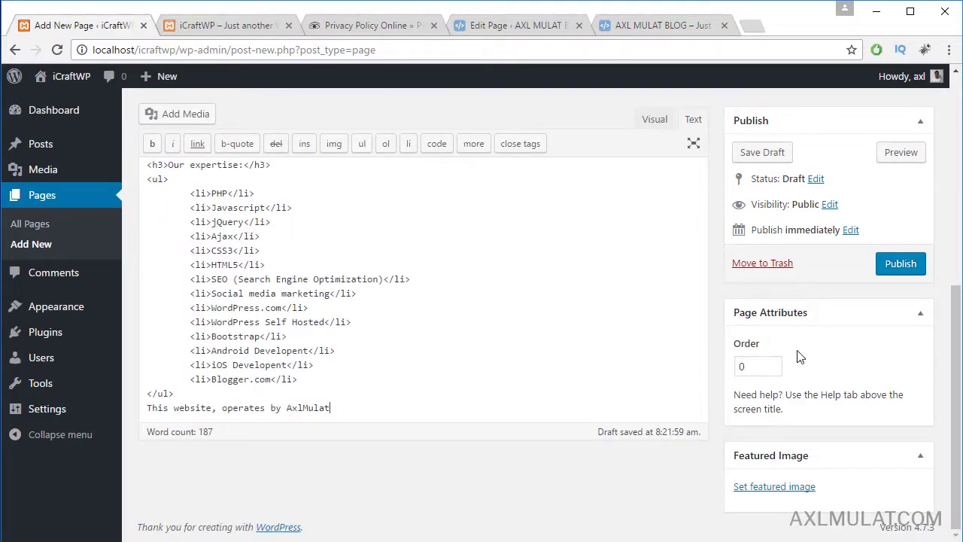
{"action": "left_click", "coordinate": [905, 268]}
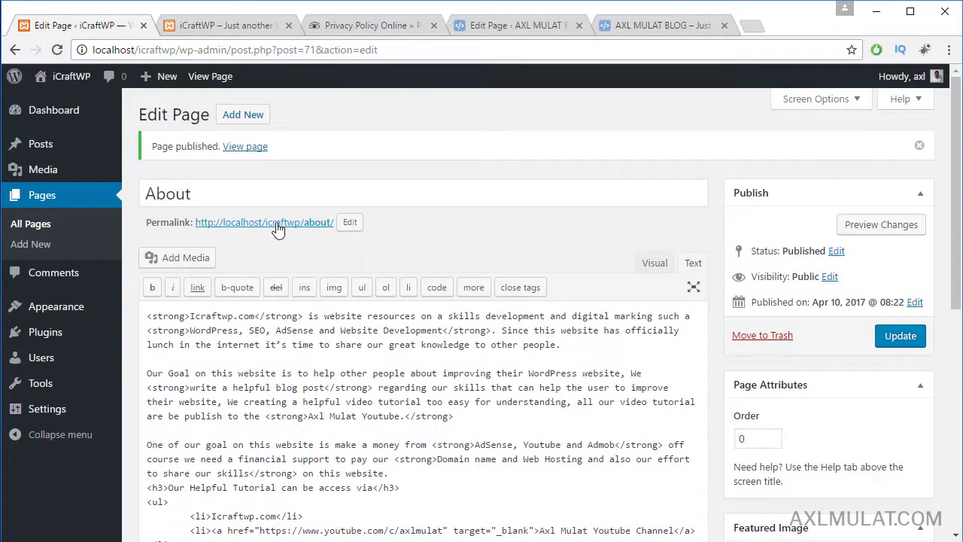
Step: Open the published About page in a new tab and review its intro, tutorial and expertise lists
{"action": "right_click", "coordinate": [276, 223]}
{"action": "left_click", "coordinate": [324, 243]}
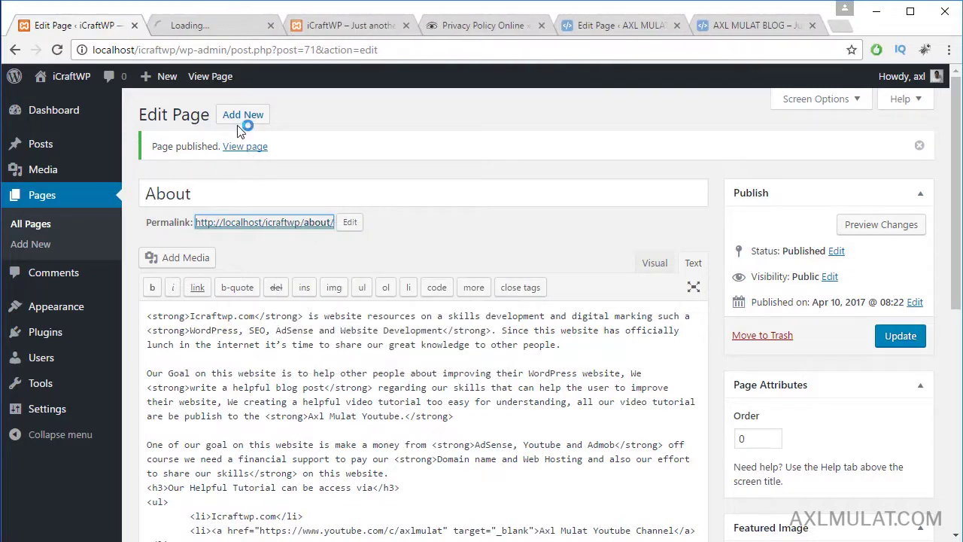
{"action": "left_click", "coordinate": [207, 28]}
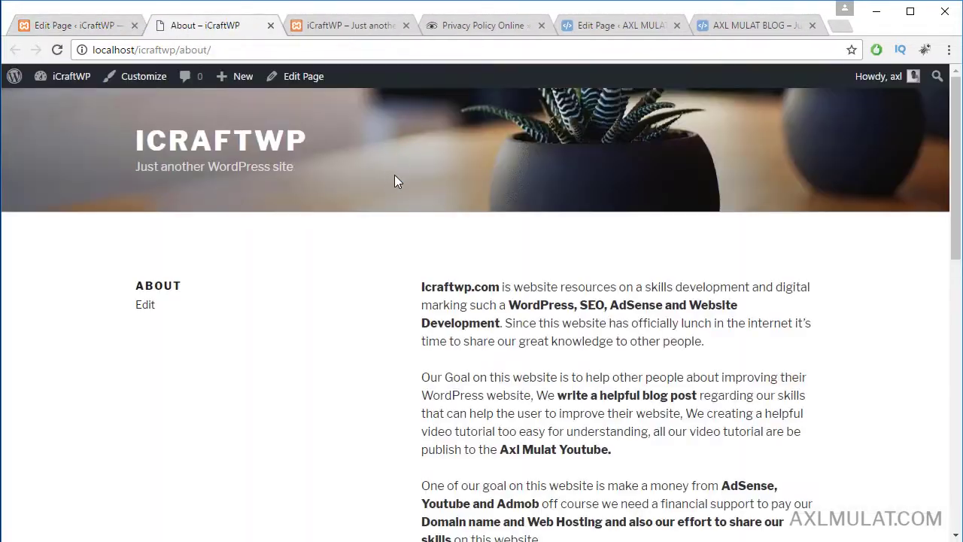
{"action": "scroll", "coordinate": [432, 269], "scroll_direction": "down", "scroll_amount": 5}
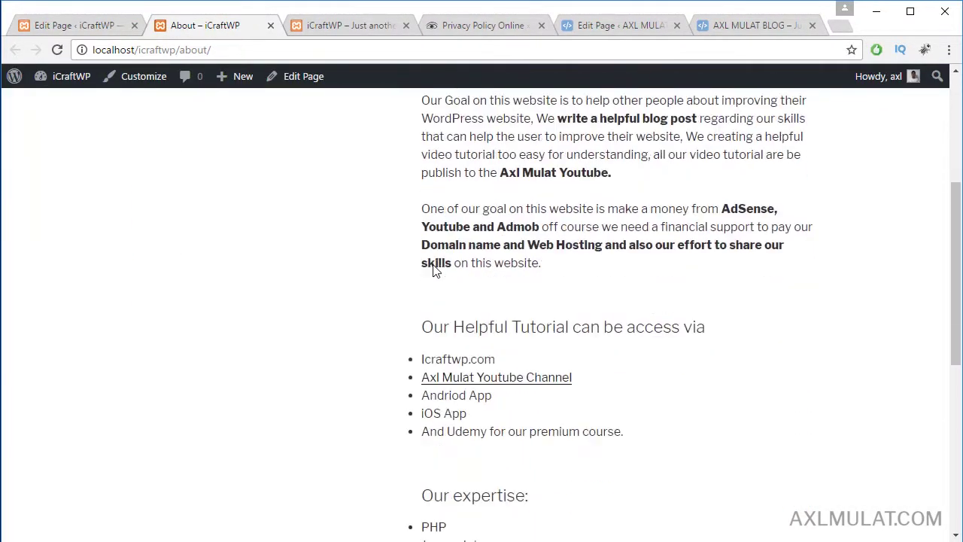
{"action": "scroll", "coordinate": [433, 264], "scroll_direction": "down", "scroll_amount": 4}
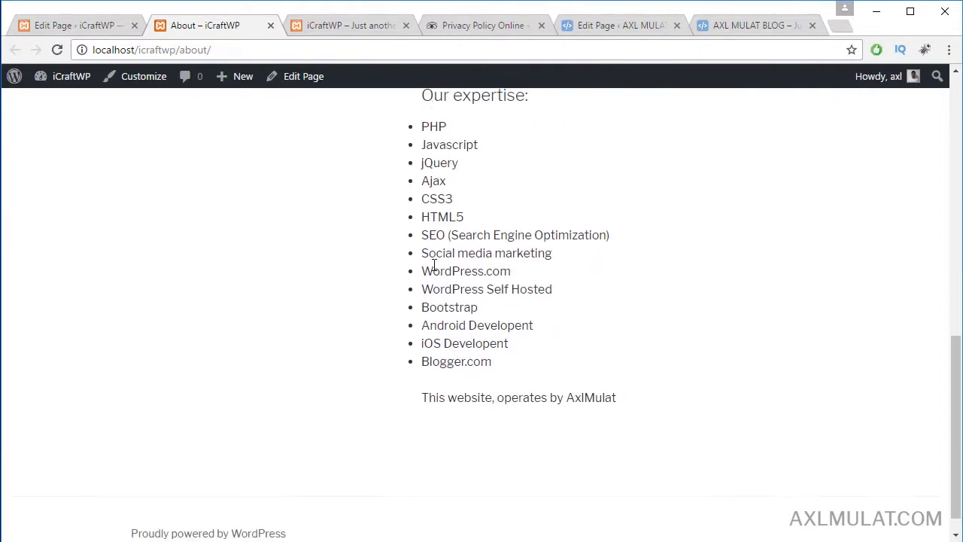
{"action": "scroll", "coordinate": [432, 260], "scroll_direction": "up", "scroll_amount": 4}
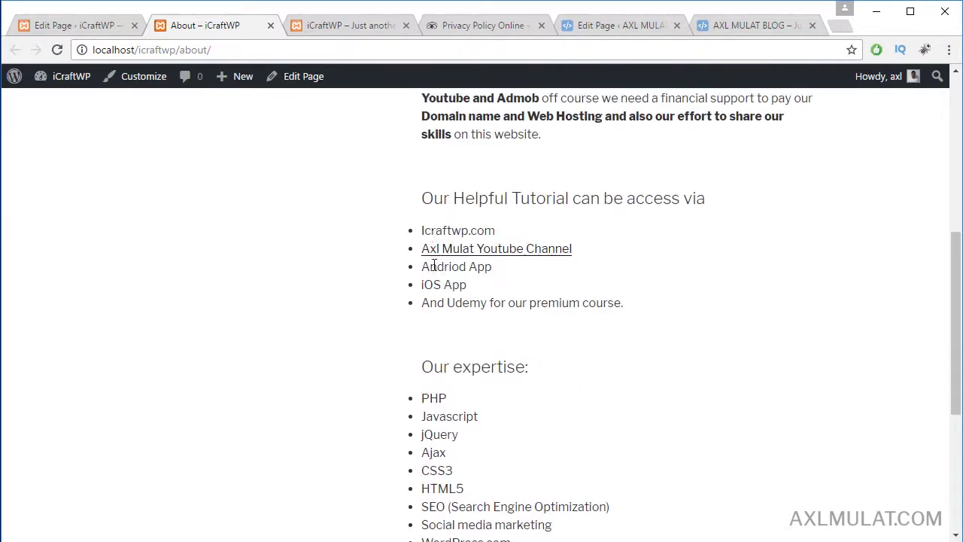
Step: Upload about.jpg from the desktop and set it as the About page's featured image
{"action": "left_click", "coordinate": [71, 26]}
{"action": "scroll", "coordinate": [734, 264], "scroll_direction": "down", "scroll_amount": 5}
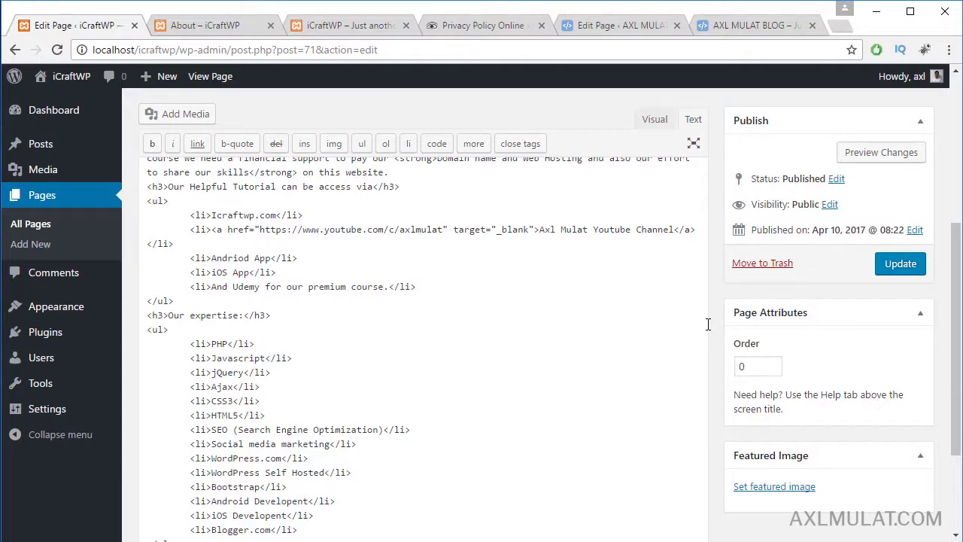
{"action": "left_click", "coordinate": [773, 486]}
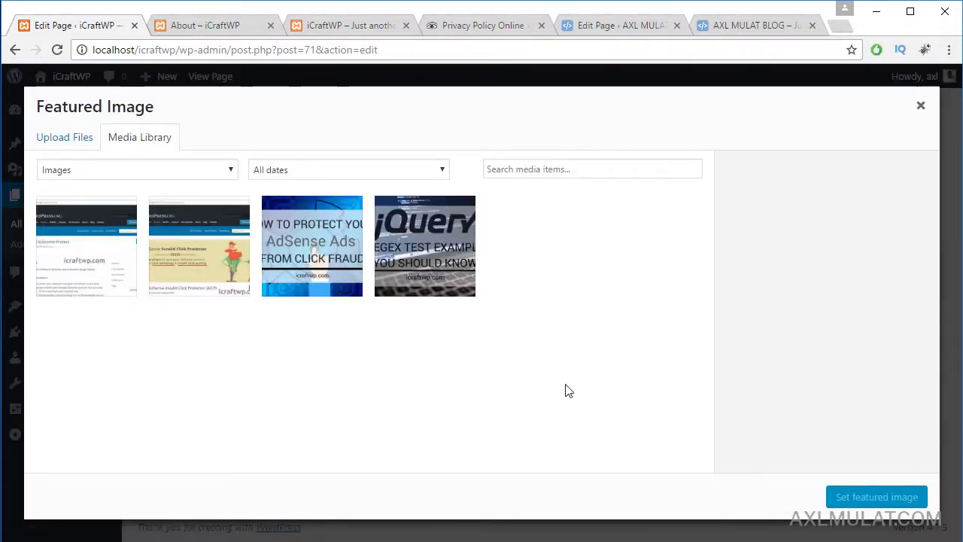
{"action": "key", "text": "super+d"}
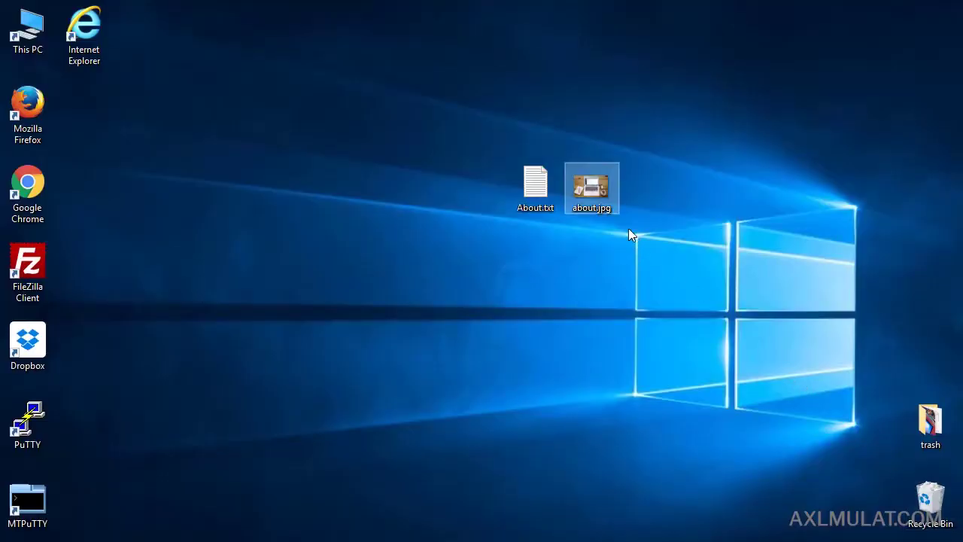
{"action": "left_click_drag", "start_coordinate": [591, 188], "coordinate": [486, 365]}
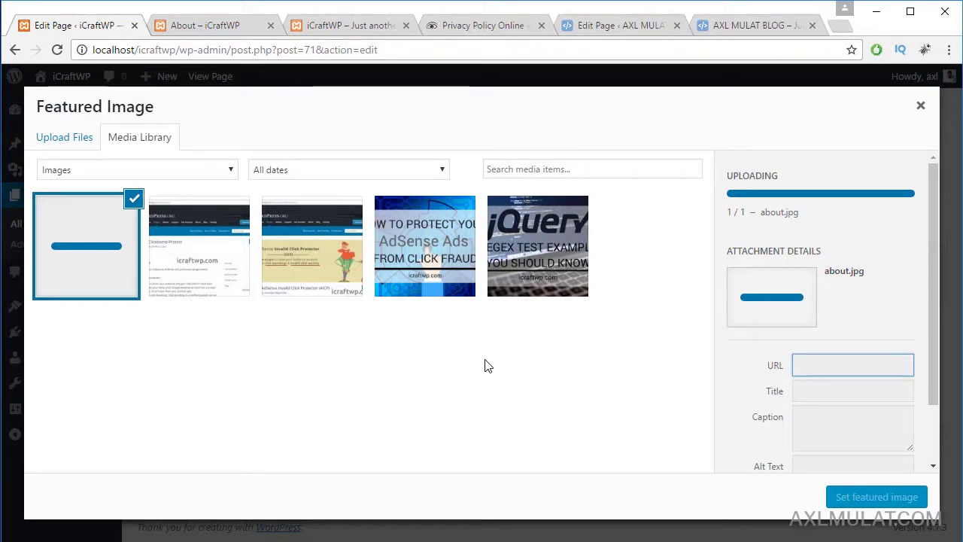
{"action": "left_click", "coordinate": [877, 496]}
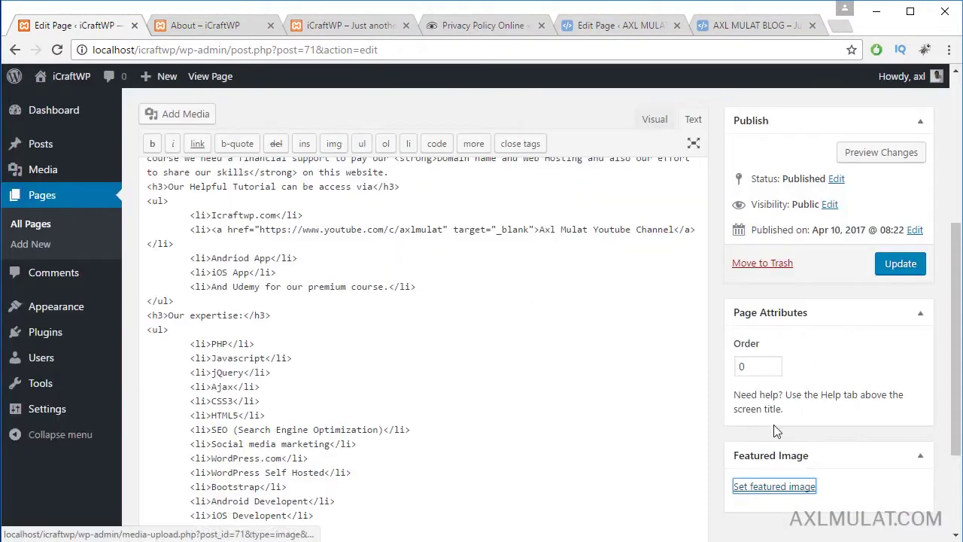
{"action": "scroll", "coordinate": [772, 421], "scroll_direction": "up", "scroll_amount": 4}
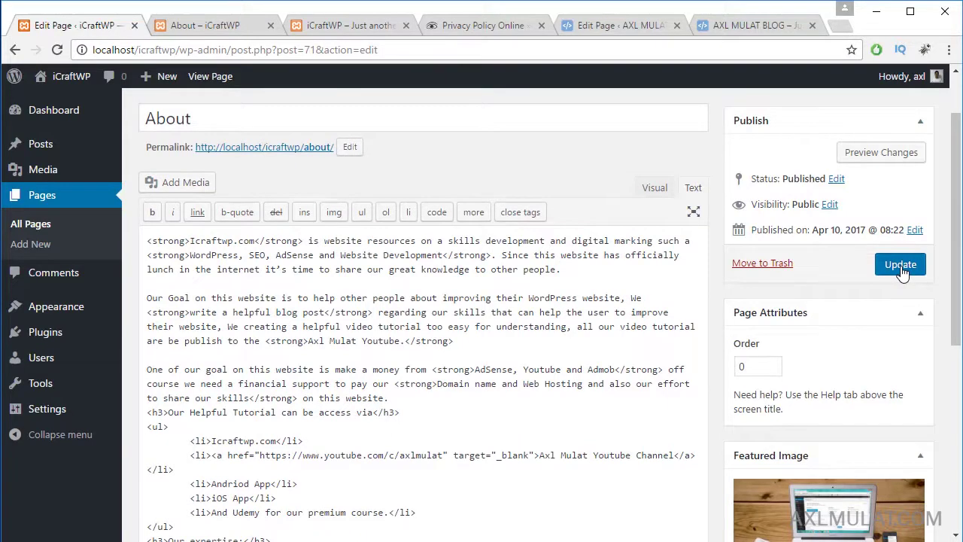
Step: Update the About page and reload its live version
{"action": "left_click", "coordinate": [900, 265]}
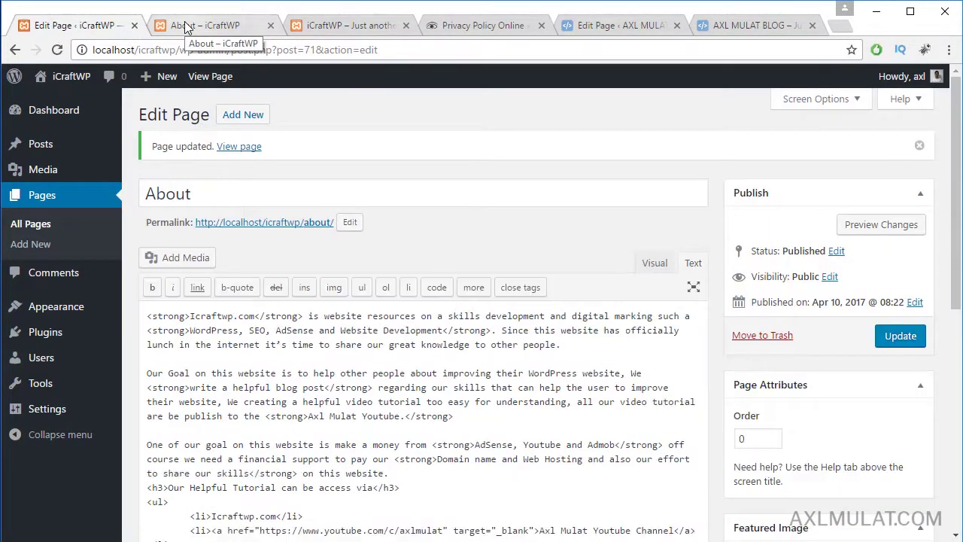
{"action": "left_click", "coordinate": [188, 26]}
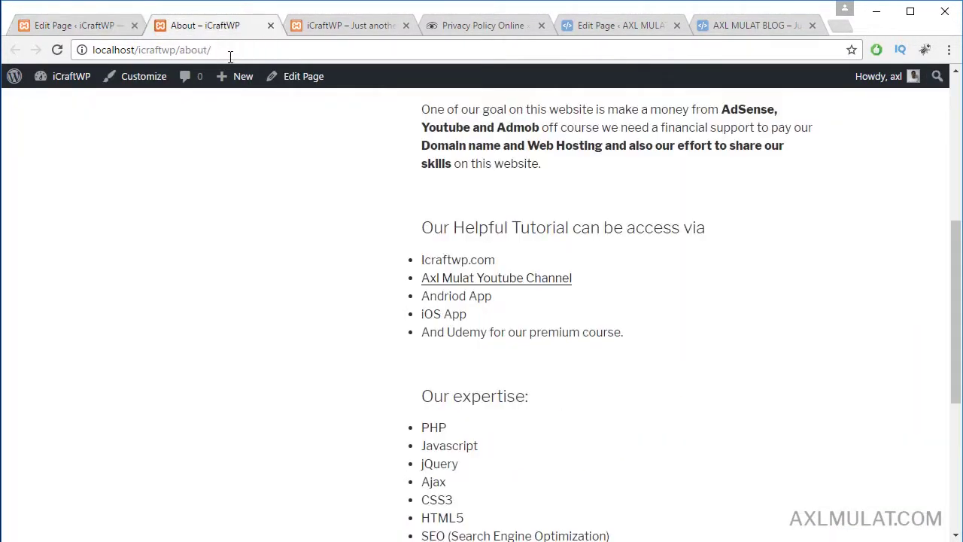
{"action": "left_click", "coordinate": [231, 54]}
{"action": "key", "text": "Return"}
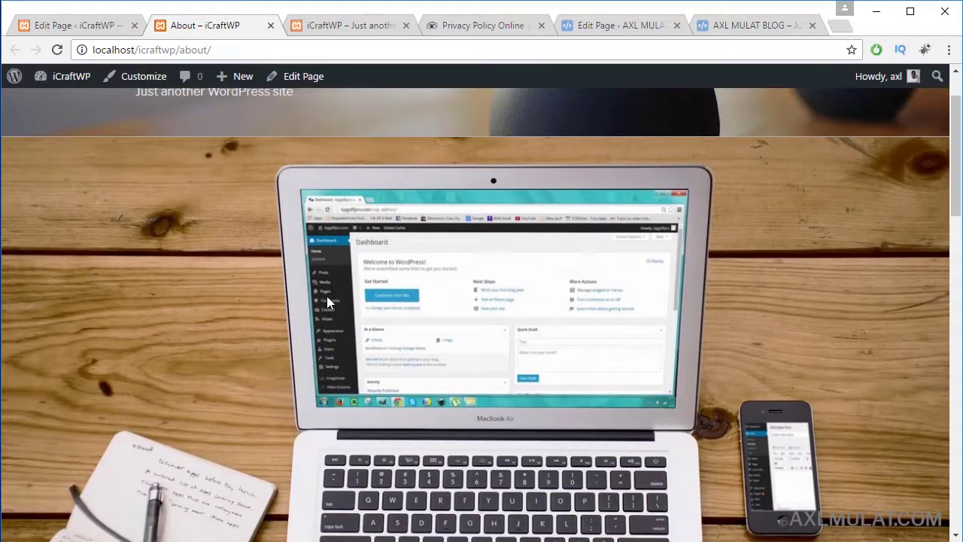
Step: Review the live About page with its laptop-on-desk header photo, then return to the editor
{"action": "scroll", "coordinate": [326, 296], "scroll_direction": "down", "scroll_amount": 3}
{"action": "scroll", "coordinate": [328, 294], "scroll_direction": "up", "scroll_amount": 4}
{"action": "scroll", "coordinate": [329, 293], "scroll_direction": "down", "scroll_amount": 6}
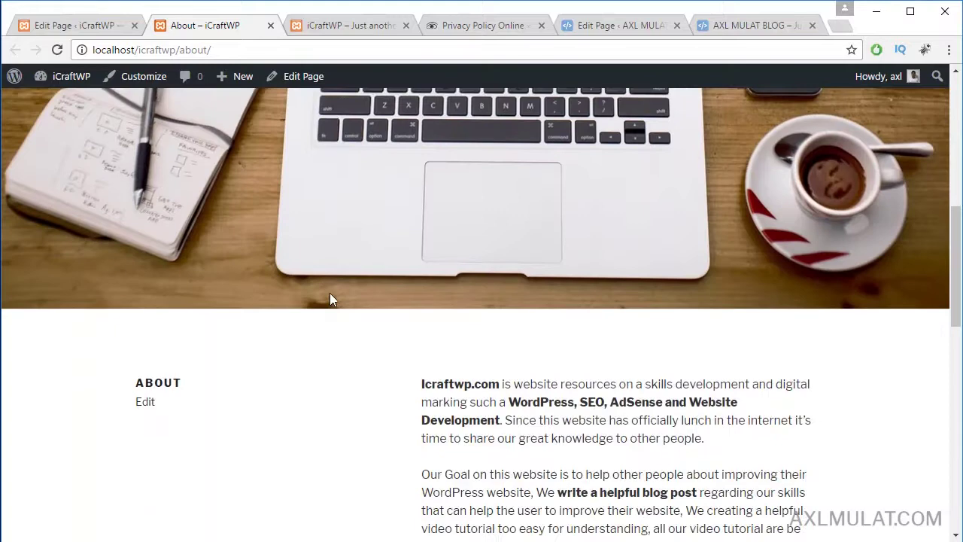
{"action": "scroll", "coordinate": [329, 294], "scroll_direction": "down", "scroll_amount": 3}
{"action": "scroll", "coordinate": [329, 297], "scroll_direction": "up", "scroll_amount": 2}
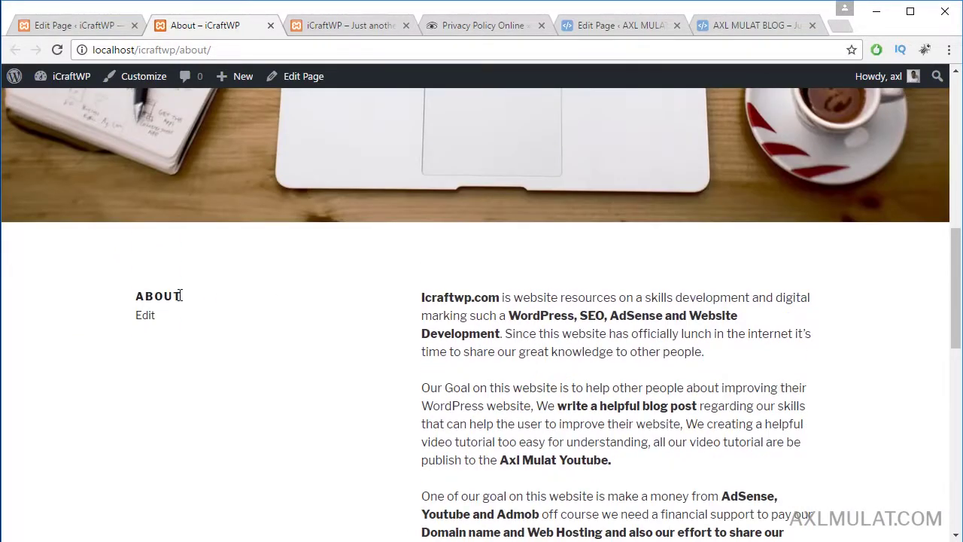
{"action": "scroll", "coordinate": [425, 327], "scroll_direction": "down", "scroll_amount": 3}
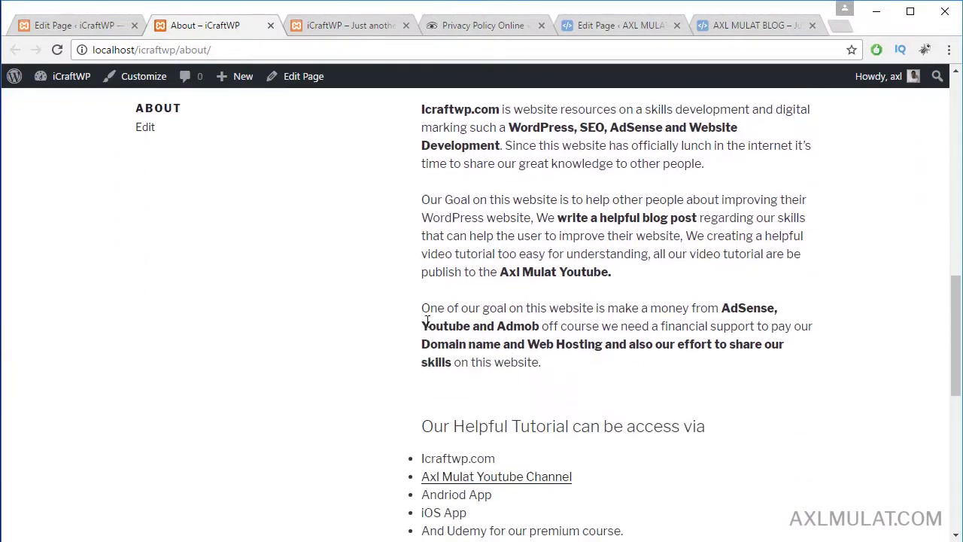
{"action": "scroll", "coordinate": [427, 322], "scroll_direction": "down", "scroll_amount": 3}
{"action": "scroll", "coordinate": [427, 322], "scroll_direction": "down", "scroll_amount": 4}
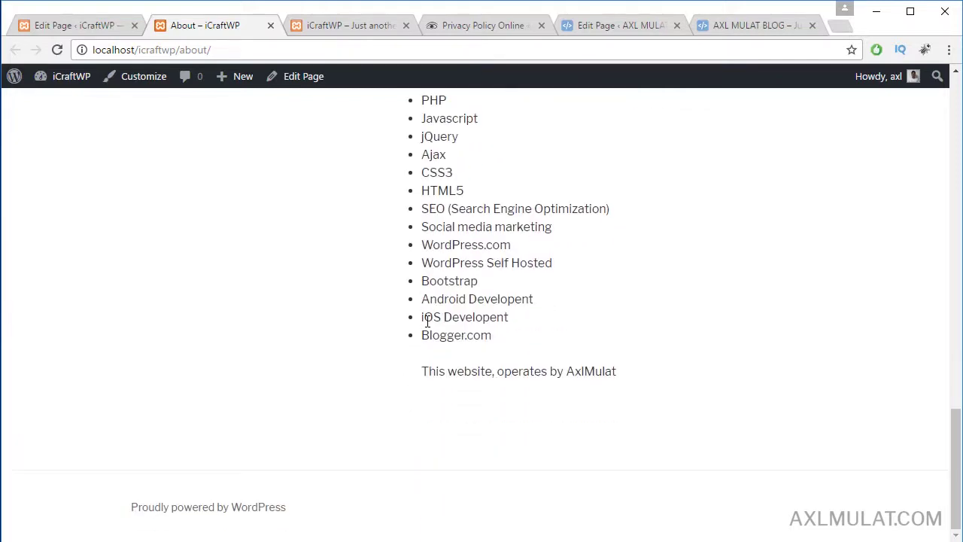
{"action": "scroll", "coordinate": [427, 322], "scroll_direction": "up", "scroll_amount": 2}
{"action": "scroll", "coordinate": [428, 319], "scroll_direction": "down", "scroll_amount": 2}
{"action": "scroll", "coordinate": [428, 316], "scroll_direction": "up", "scroll_amount": 4}
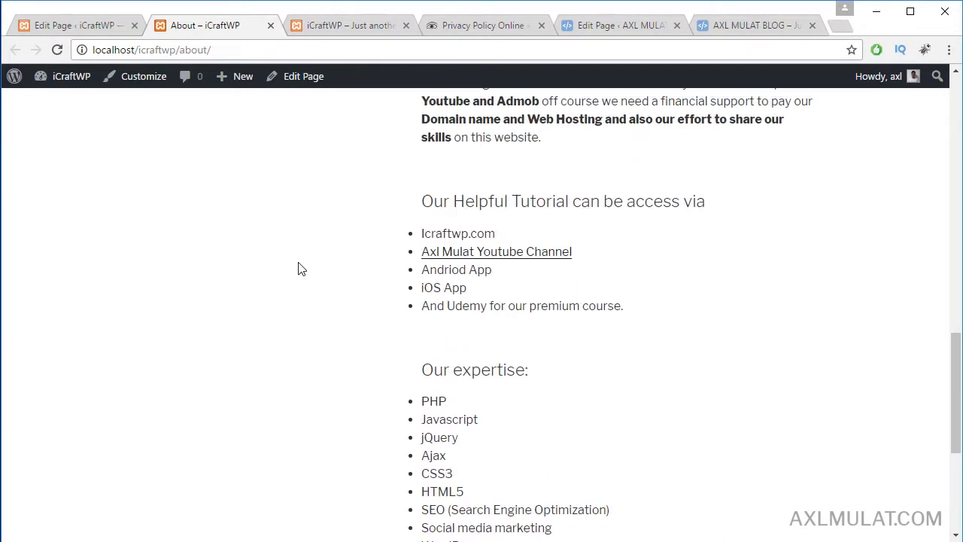
{"action": "left_click", "coordinate": [25, 31]}
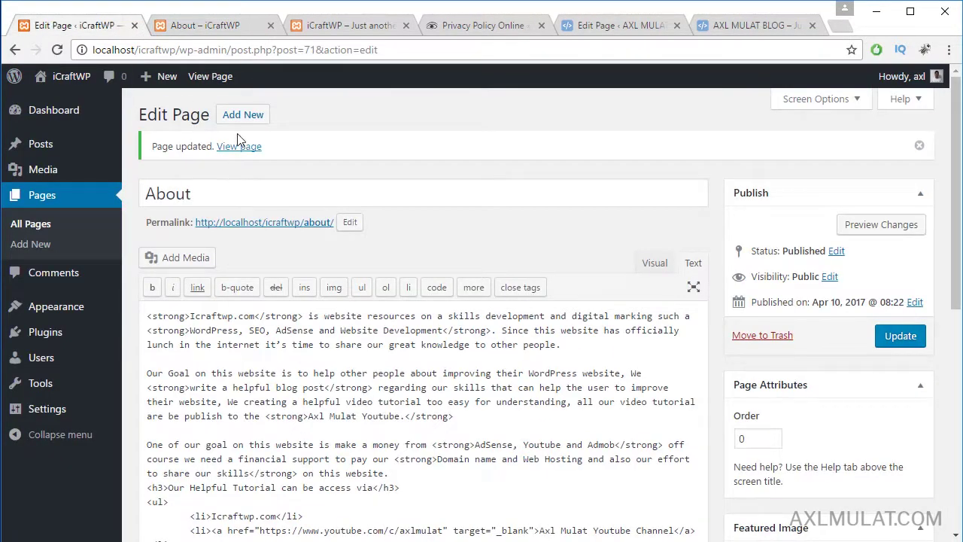
Step: Create a 'Contact' page with the body text 'test' and publish it
{"action": "left_click", "coordinate": [243, 115]}
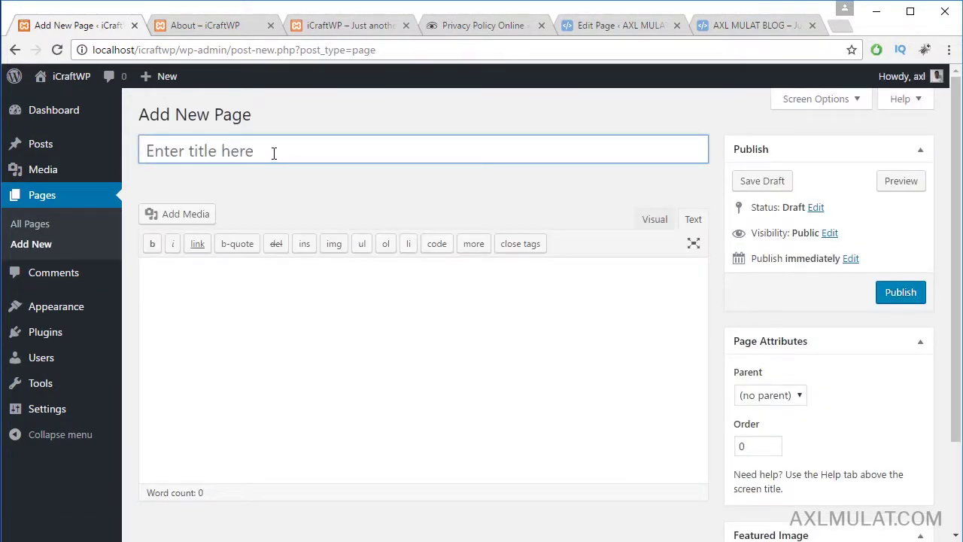
{"action": "type", "text": "Contact"}
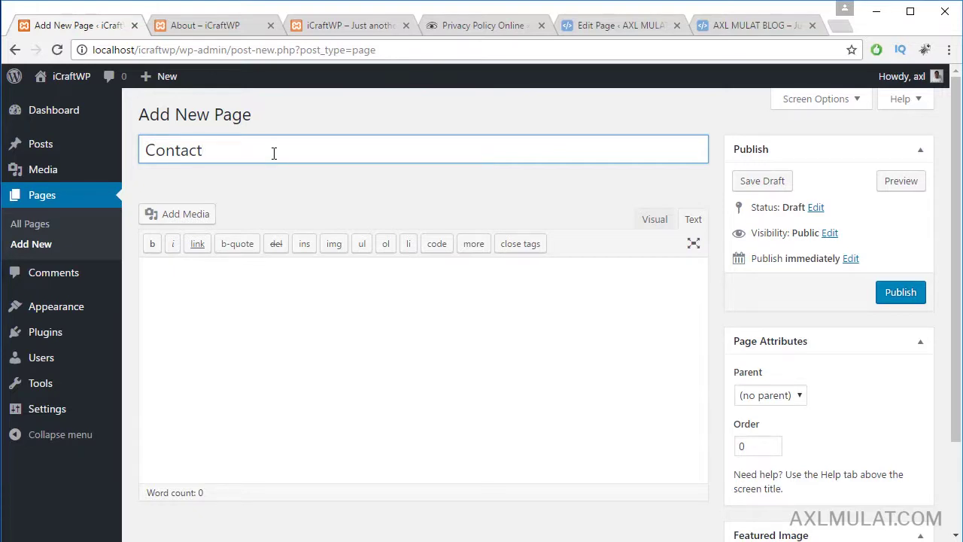
{"action": "left_click", "coordinate": [283, 313]}
{"action": "type", "text": "te"}
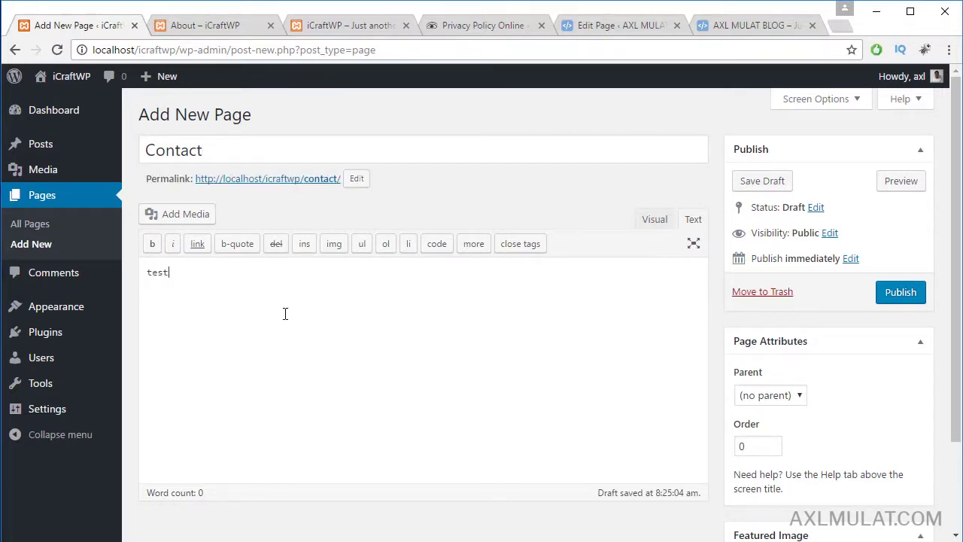
{"action": "type", "text": "st"}
{"action": "left_click", "coordinate": [901, 292]}
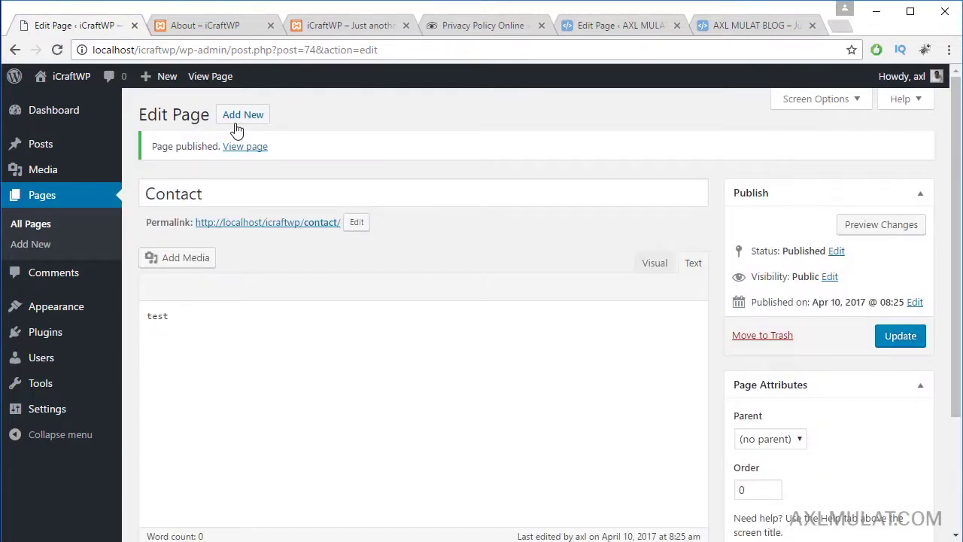
Step: Start a new page titled 'Privacy Policy'
{"action": "left_click", "coordinate": [236, 117]}
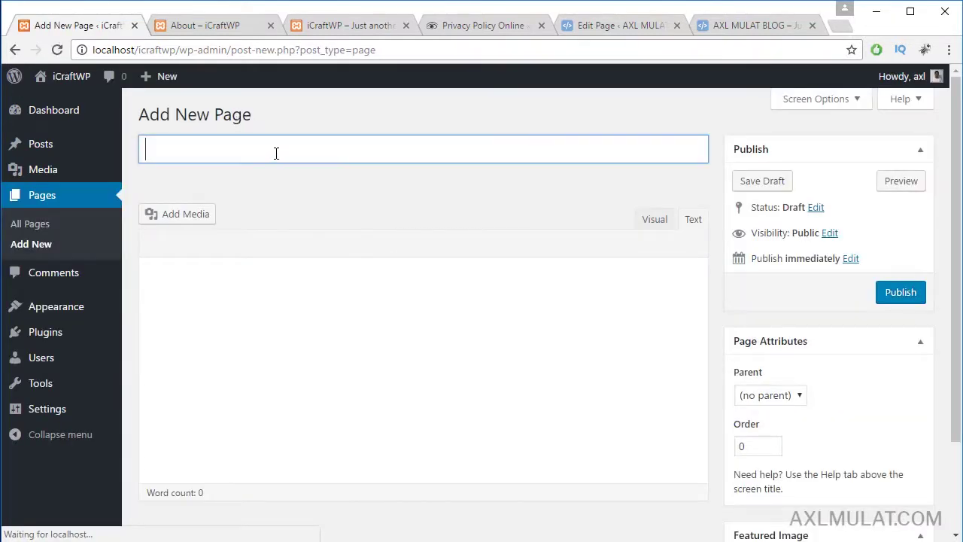
{"action": "type", "text": "Priva"}
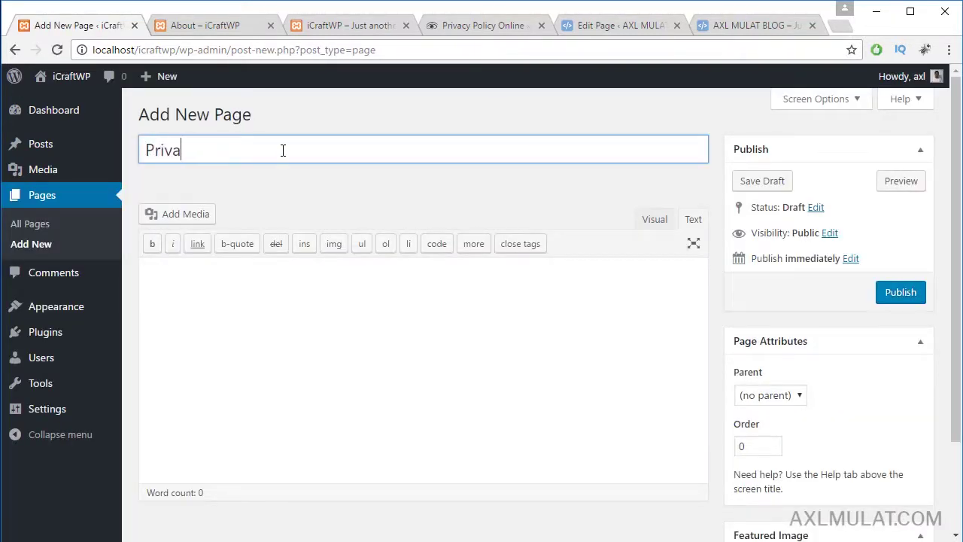
{"action": "type", "text": "cy Policy"}
Step: Enter the icraftwp site details in the Privacy Policy Online generator
{"action": "left_click", "coordinate": [473, 26]}
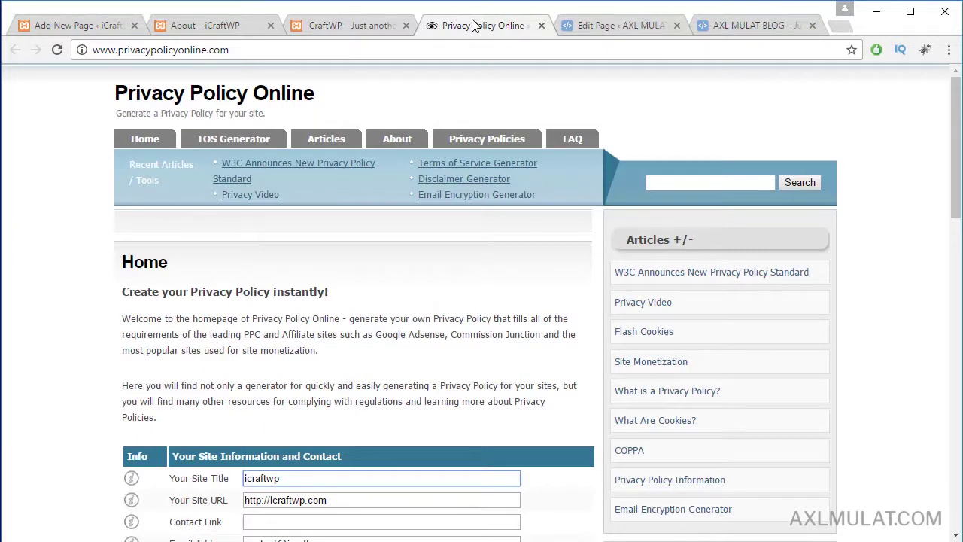
{"action": "scroll", "coordinate": [415, 394], "scroll_direction": "down", "scroll_amount": 3}
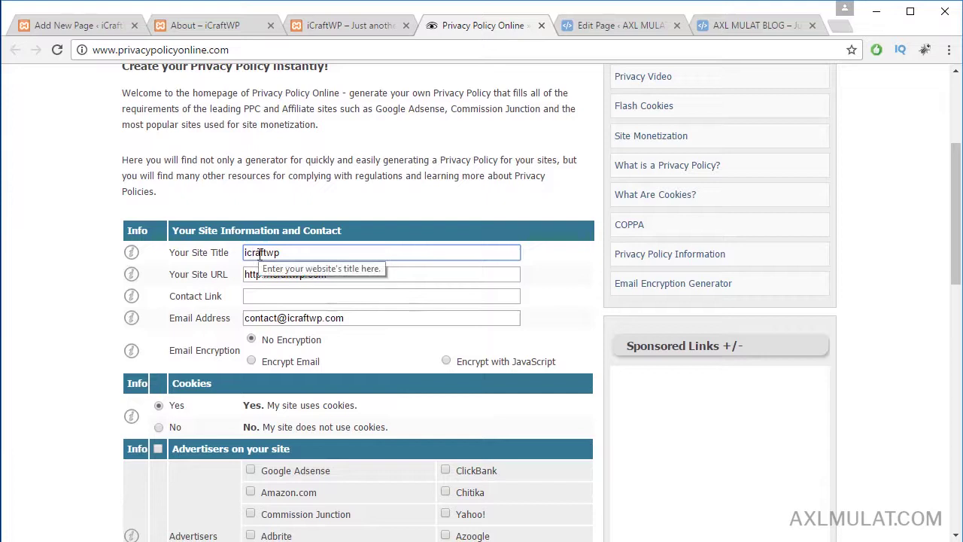
{"action": "left_click", "coordinate": [296, 277]}
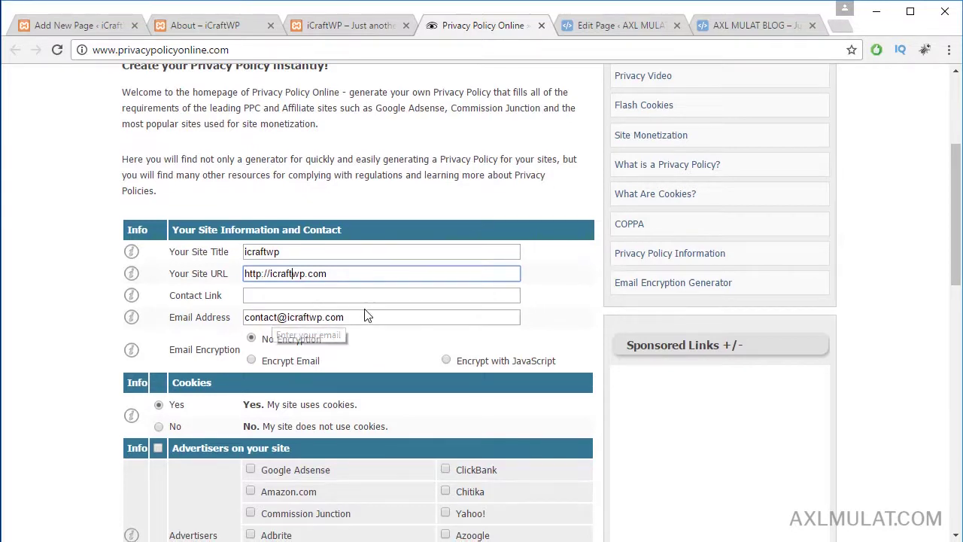
{"action": "scroll", "coordinate": [366, 316], "scroll_direction": "down", "scroll_amount": 2}
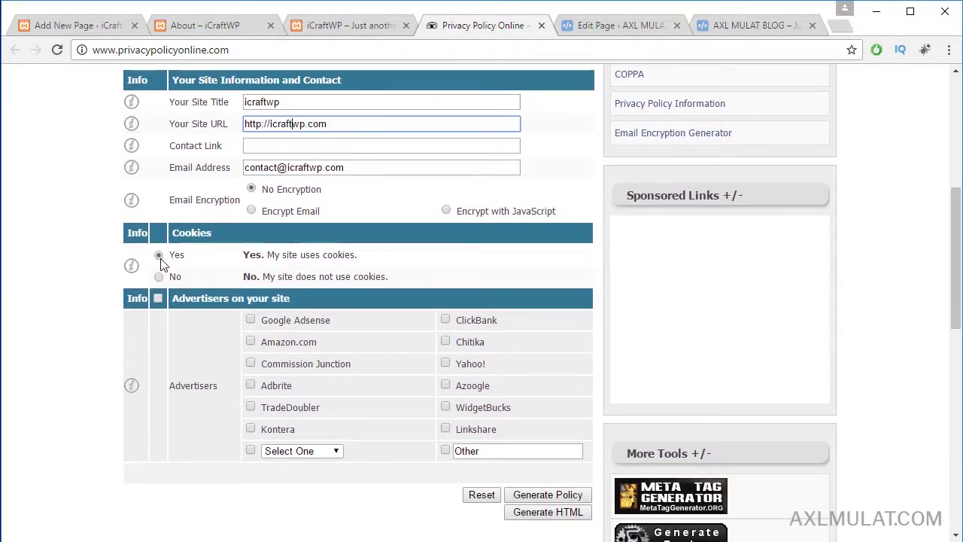
Step: Choose Cookies Yes and Google Adsense, generate the policy HTML, and select all of it
{"action": "left_click", "coordinate": [159, 256]}
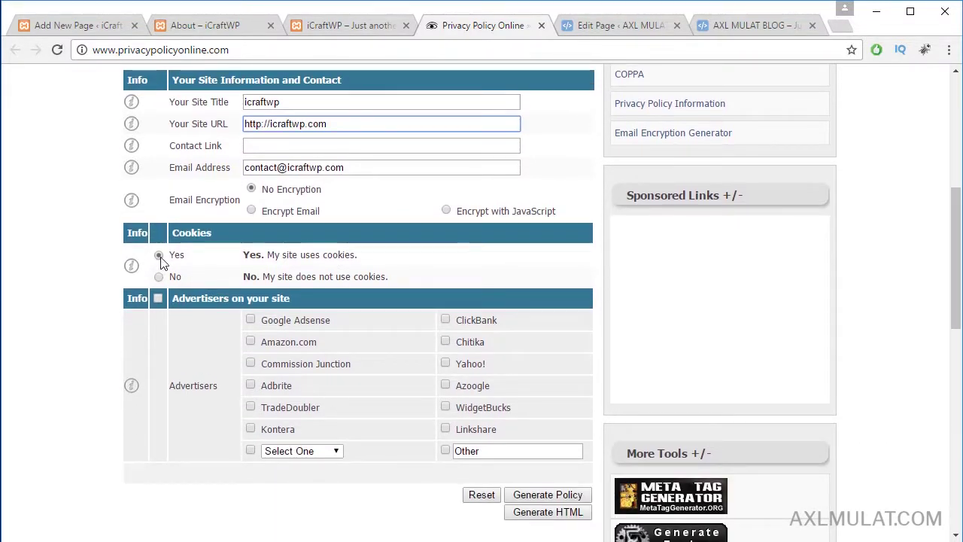
{"action": "left_click", "coordinate": [251, 320]}
{"action": "scroll", "coordinate": [393, 331], "scroll_direction": "down", "scroll_amount": 1}
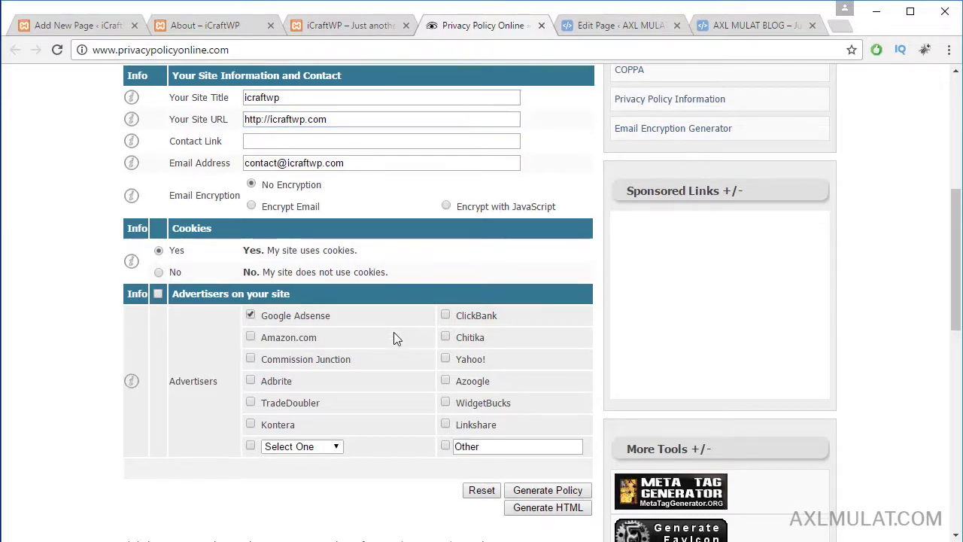
{"action": "scroll", "coordinate": [393, 331], "scroll_direction": "down", "scroll_amount": 1}
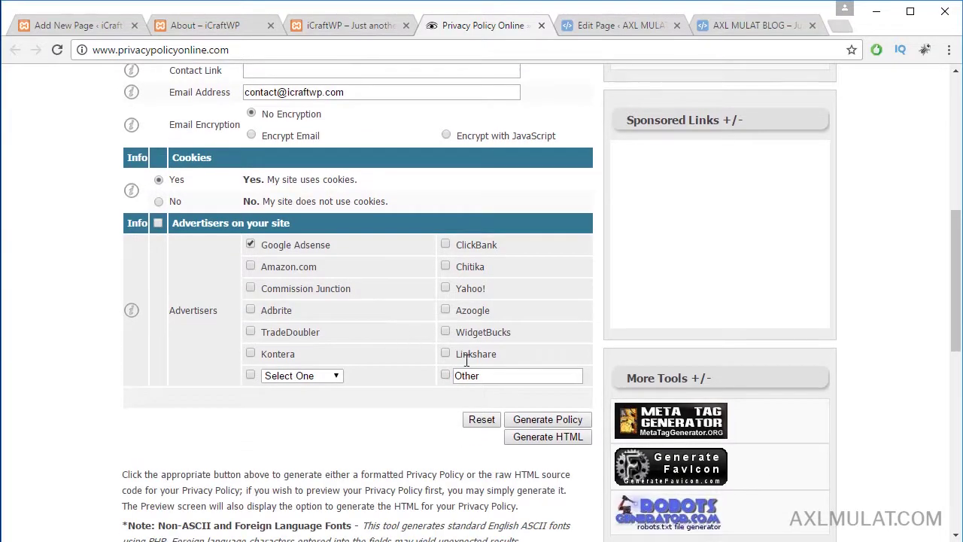
{"action": "left_click", "coordinate": [543, 442]}
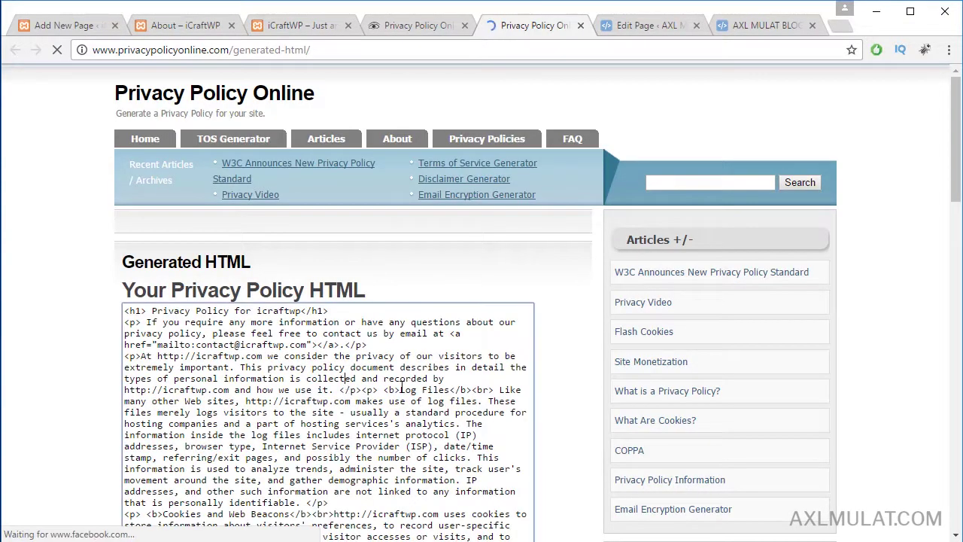
{"action": "key", "text": "ctrl+a"}
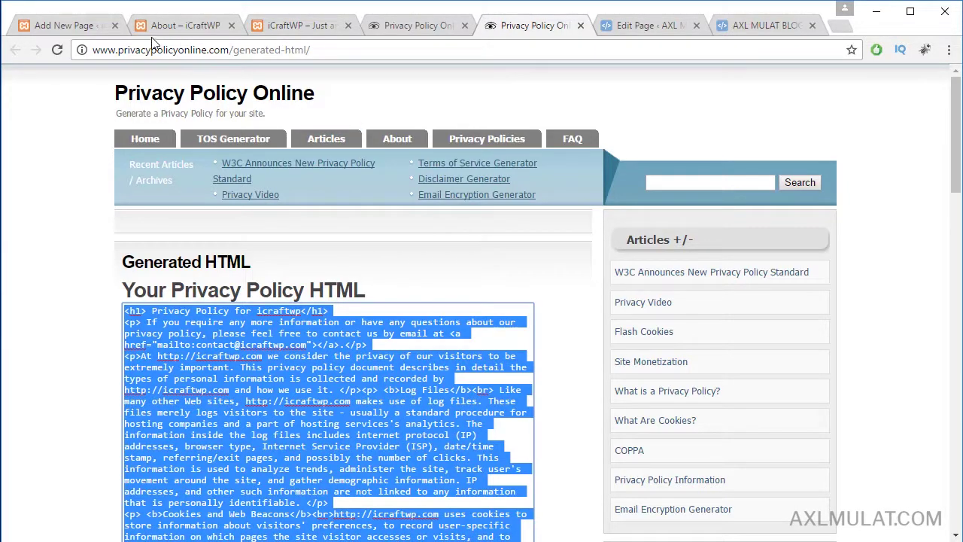
Step: Paste the generated policy HTML into the Privacy Policy draft and view it in the Visual tab
{"action": "left_click", "coordinate": [177, 25]}
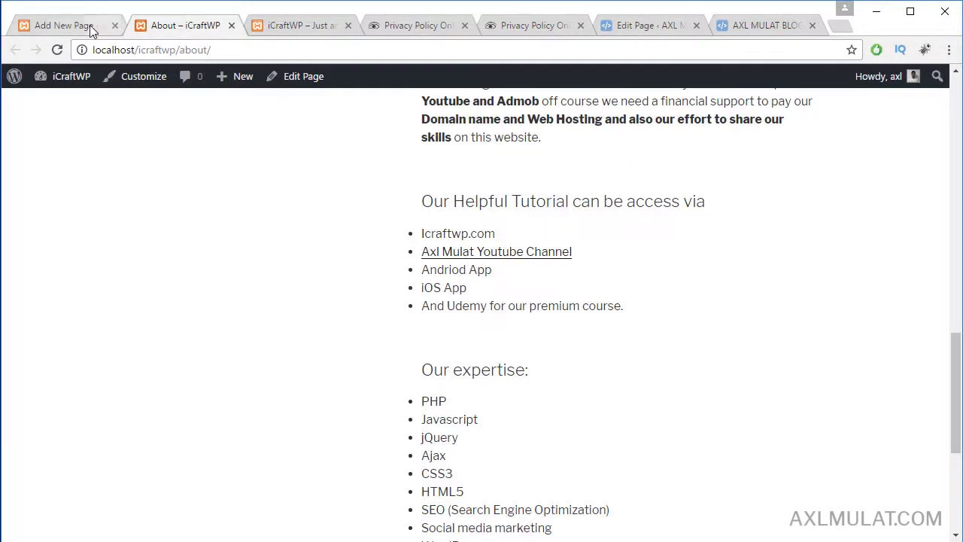
{"action": "left_click", "coordinate": [121, 28]}
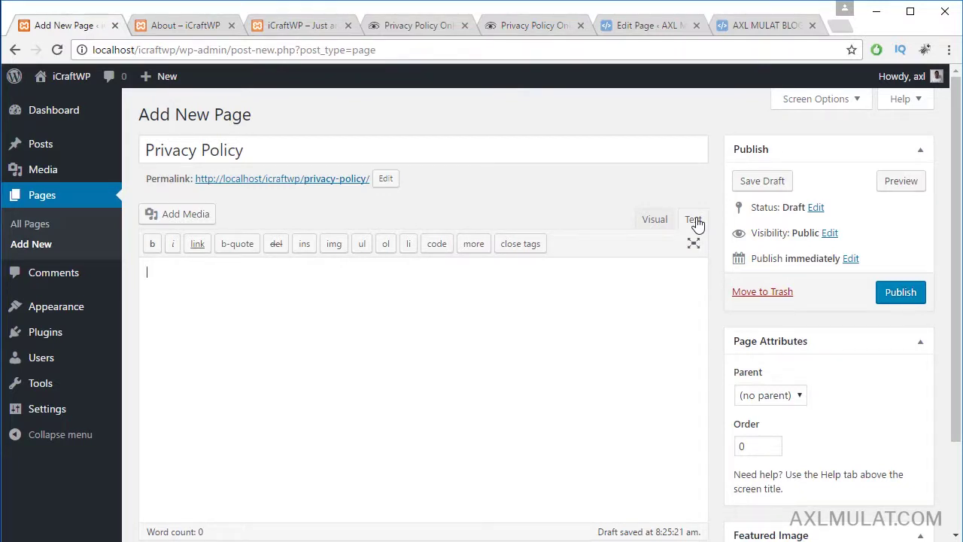
{"action": "left_click", "coordinate": [538, 263]}
{"action": "key", "text": "ctrl+v"}
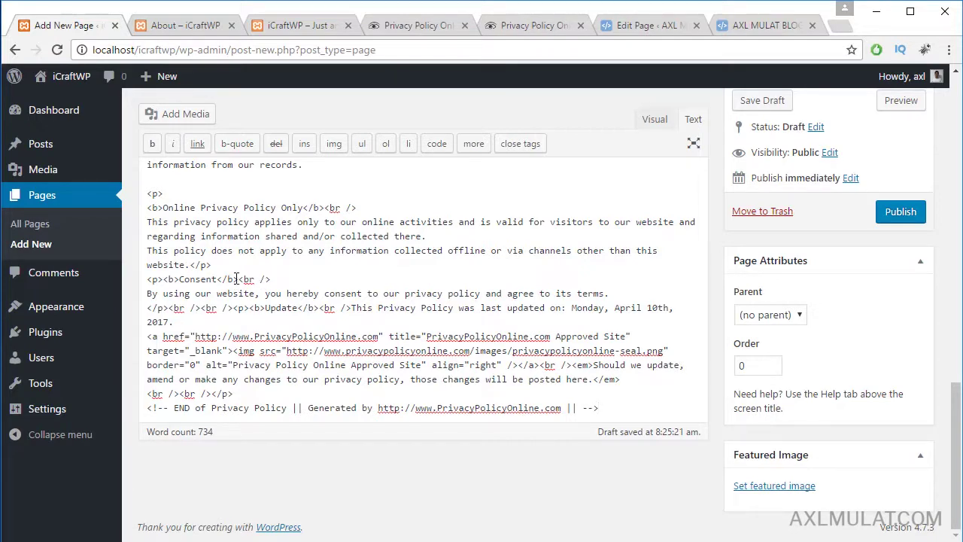
{"action": "left_click_drag", "start_coordinate": [237, 279], "coordinate": [217, 279]}
{"action": "scroll", "coordinate": [663, 318], "scroll_direction": "up", "scroll_amount": 3}
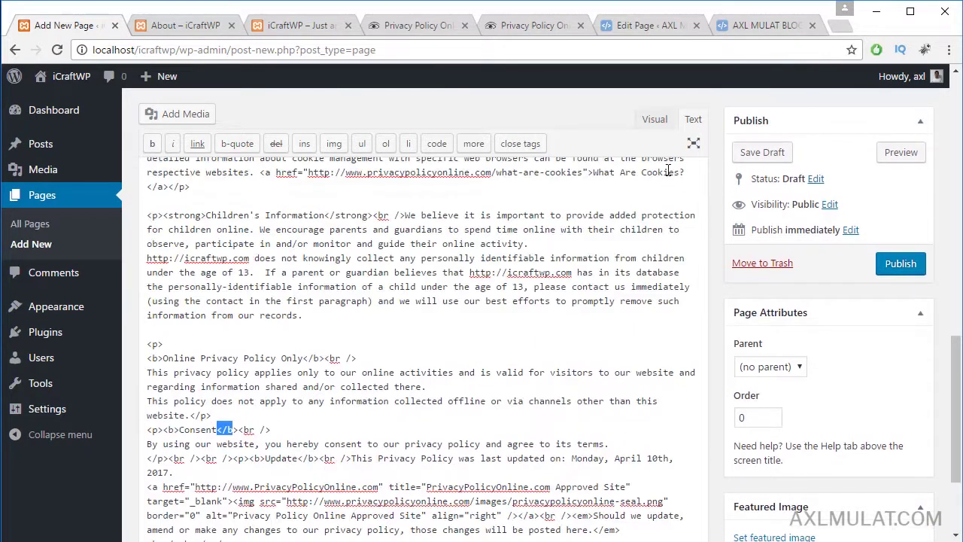
{"action": "left_click", "coordinate": [654, 120]}
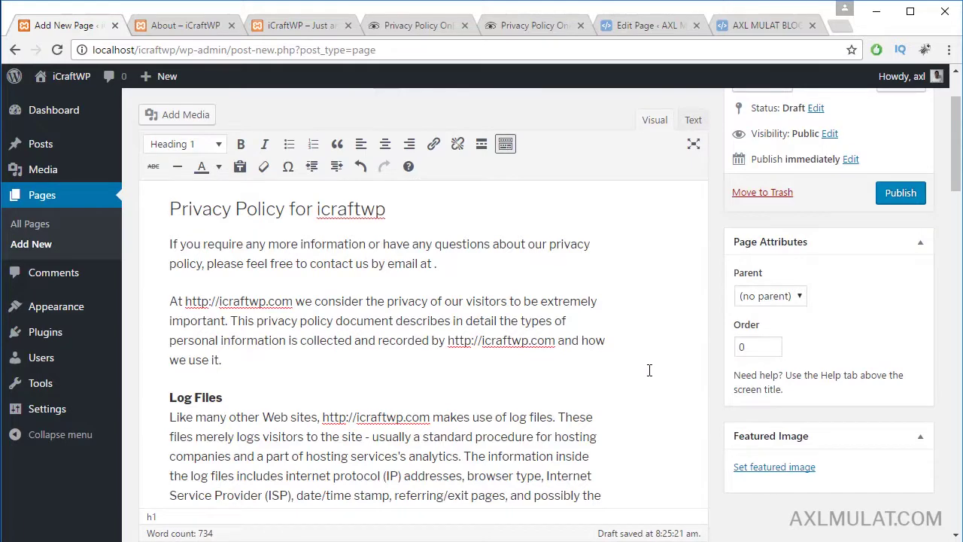
{"action": "scroll", "coordinate": [649, 369], "scroll_direction": "down", "scroll_amount": 1}
{"action": "scroll", "coordinate": [649, 369], "scroll_direction": "up", "scroll_amount": 2}
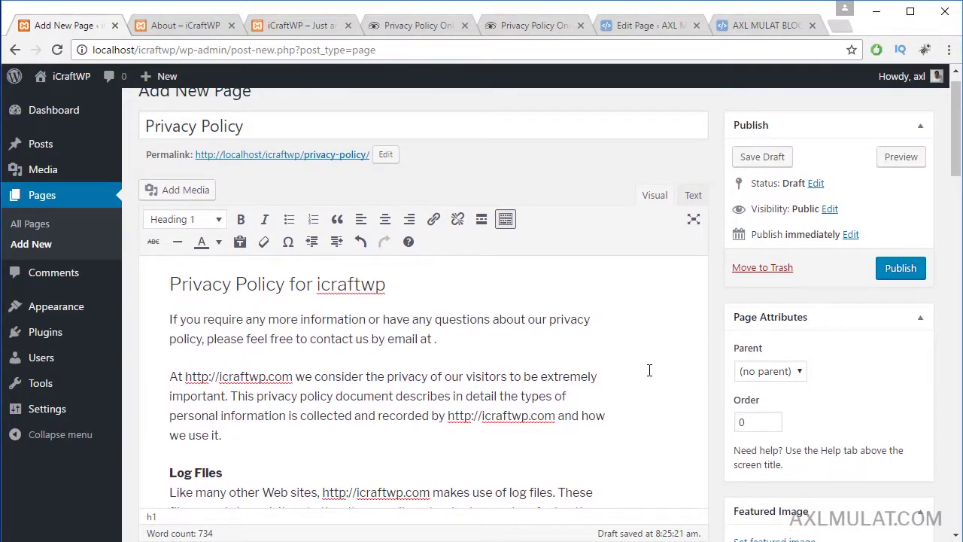
Step: Publish the Privacy Policy page and review its live Log Files and Cookies sections in a new tab
{"action": "left_click", "coordinate": [916, 272]}
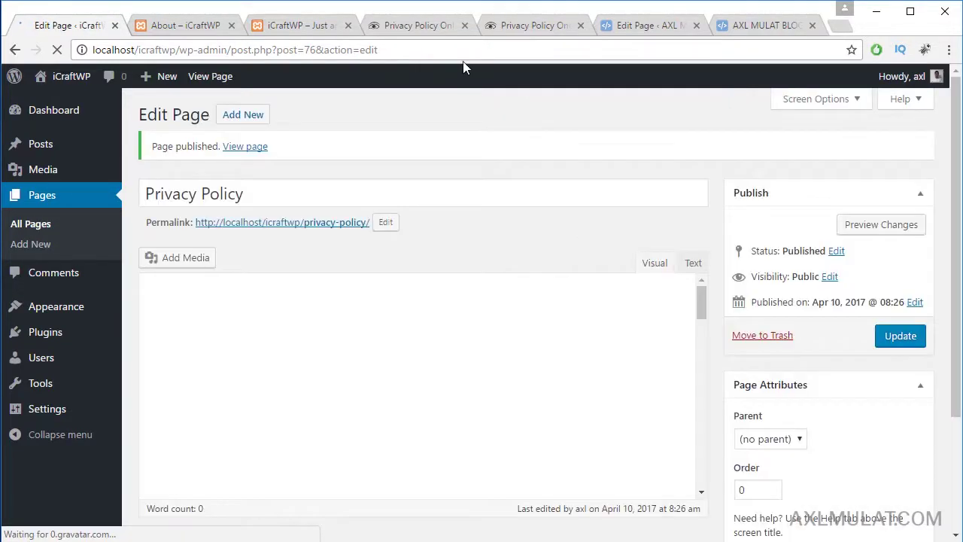
{"action": "right_click", "coordinate": [271, 213]}
{"action": "left_click", "coordinate": [345, 226]}
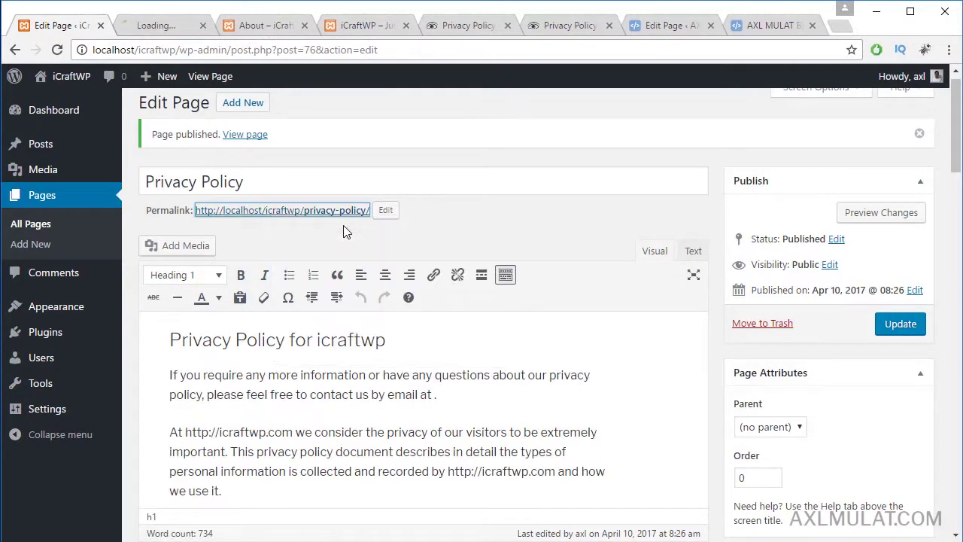
{"action": "left_click", "coordinate": [155, 26]}
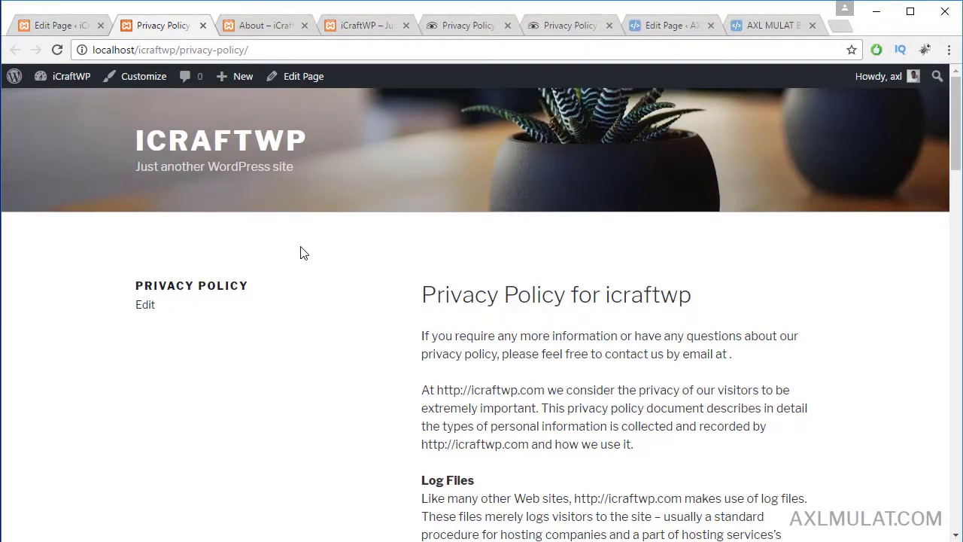
{"action": "scroll", "coordinate": [397, 293], "scroll_direction": "down", "scroll_amount": 15}
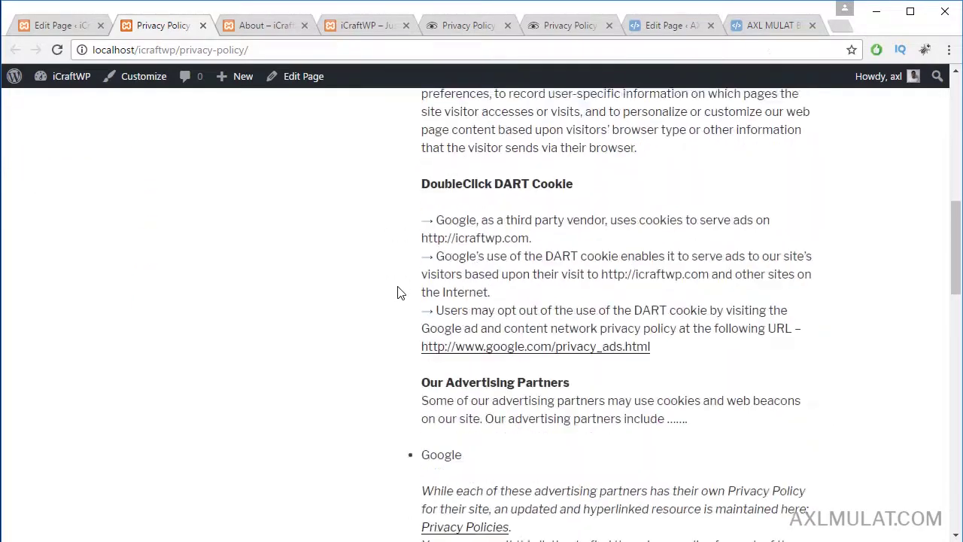
{"action": "scroll", "coordinate": [397, 293], "scroll_direction": "down", "scroll_amount": 5}
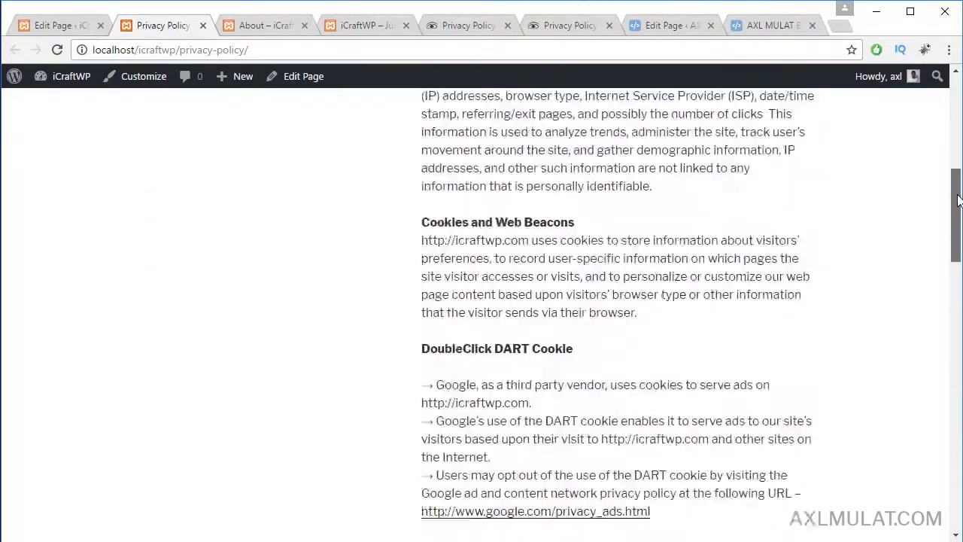